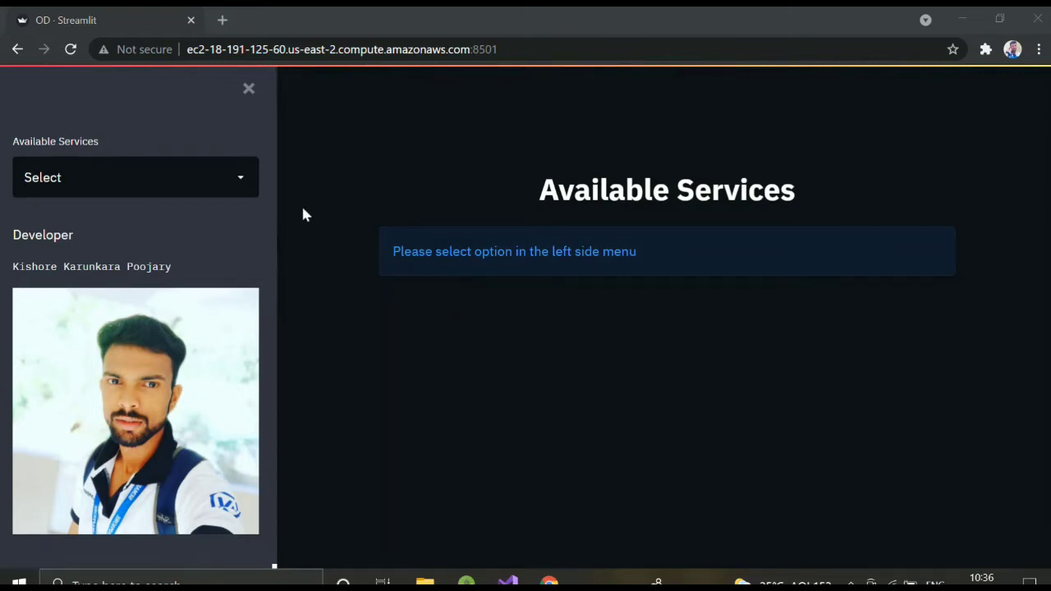
- Open the Available Services dropdown listing YOLOv3, car parts, car damage, mask and gender detection
click(242, 187)
click(243, 188)
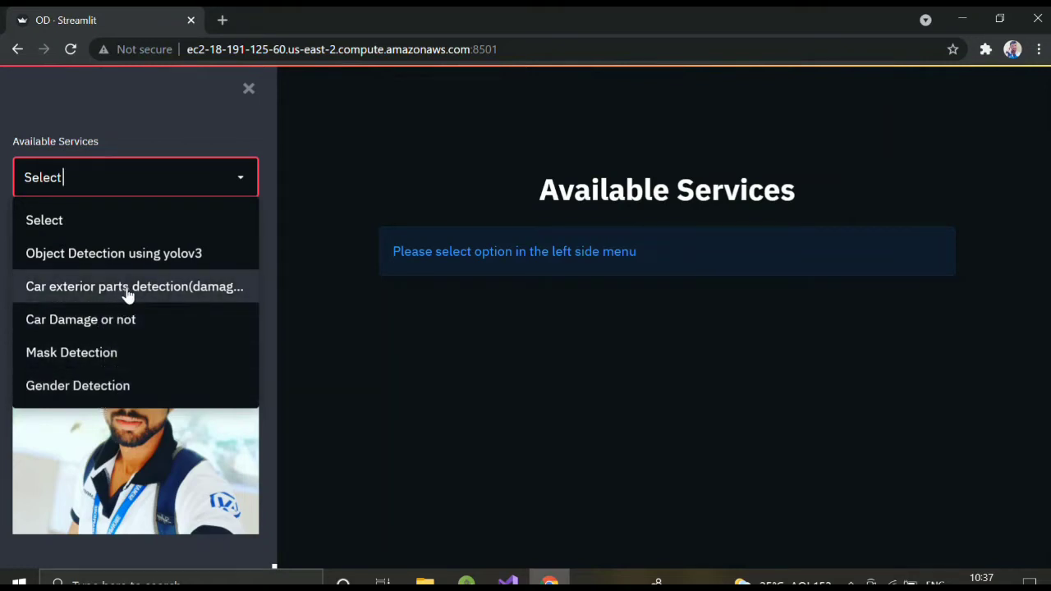
- Run Object Detection using yolov3 on dog.jpeg, which detects the dog at 99.75%
click(202, 253)
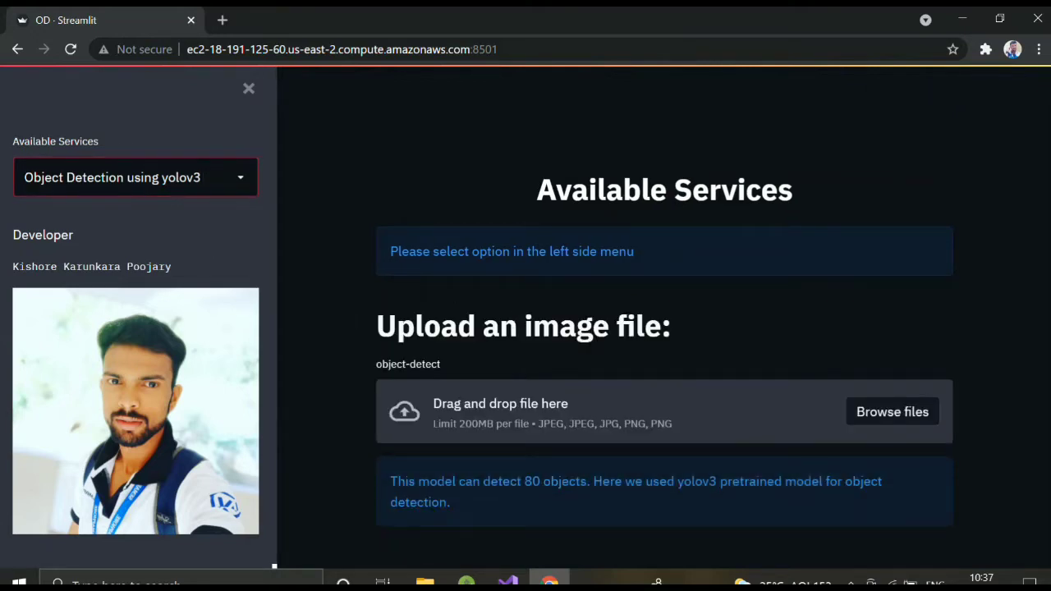
scroll(665, 328, down, 2)
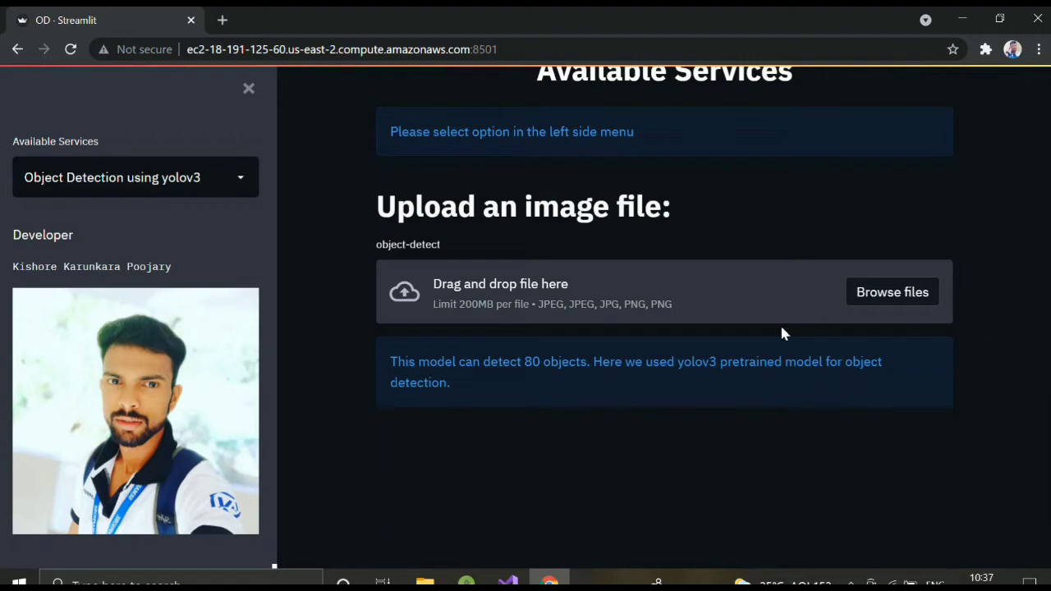
click(898, 294)
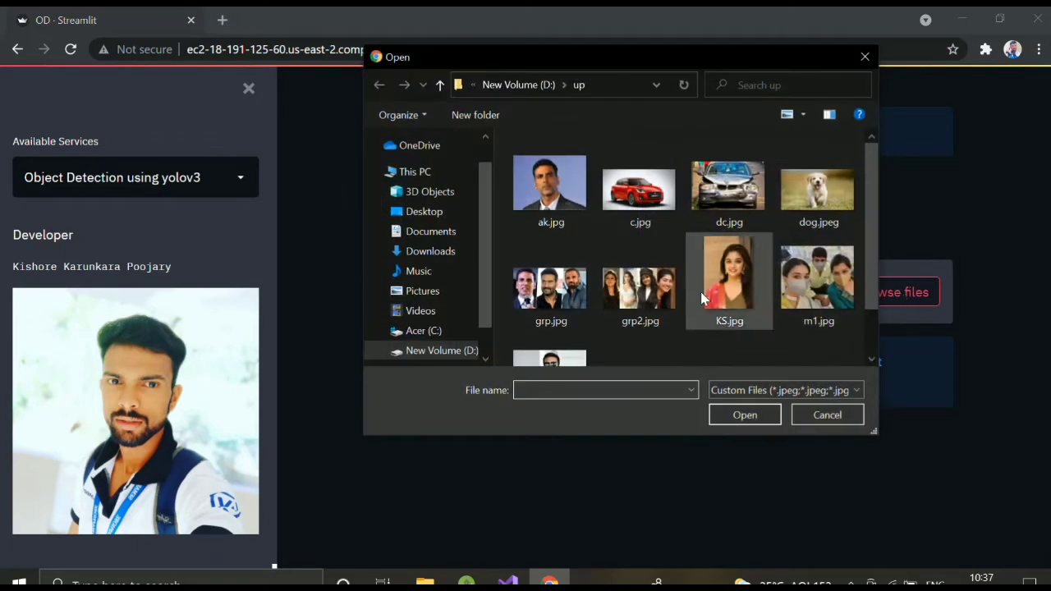
double_click(809, 203)
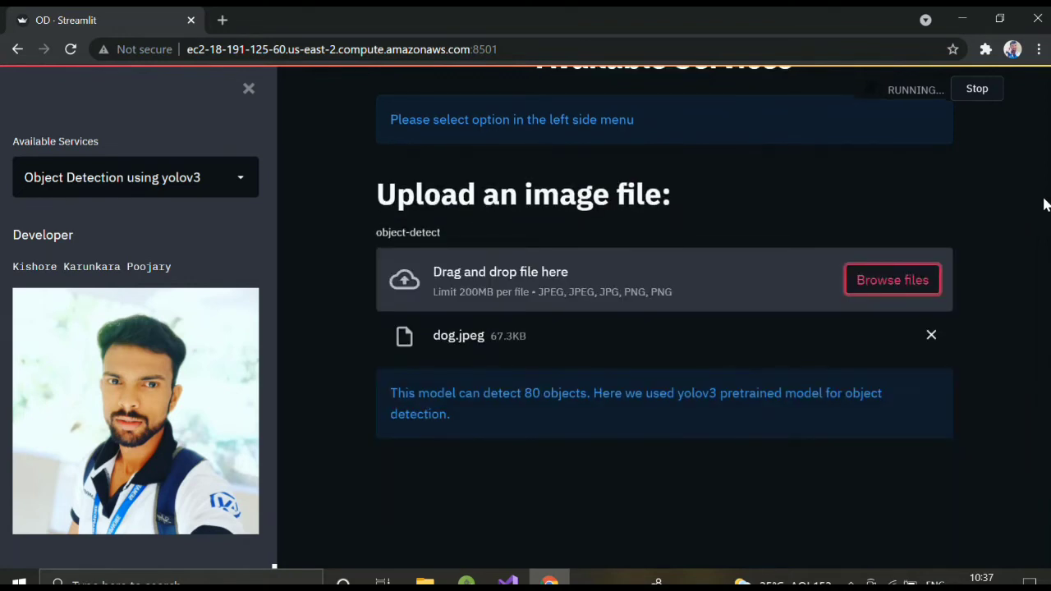
scroll(665, 328, down, 2)
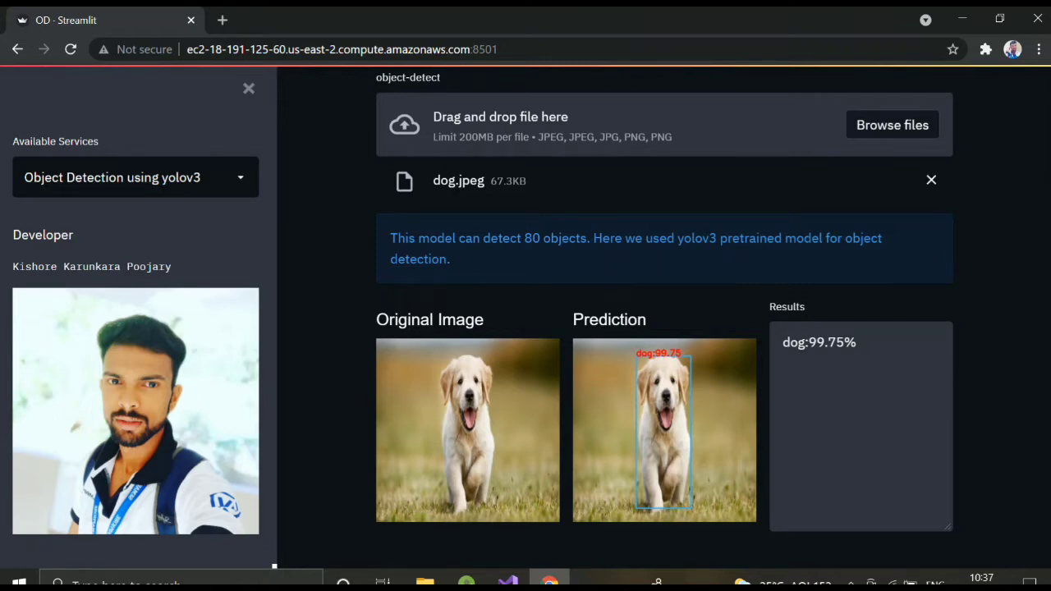
scroll(891, 200, up, 1)
- Detect objects in grp.jpg: persons at 99.26%, 98.78%, 98.76% and a tie at 97.78%
click(872, 235)
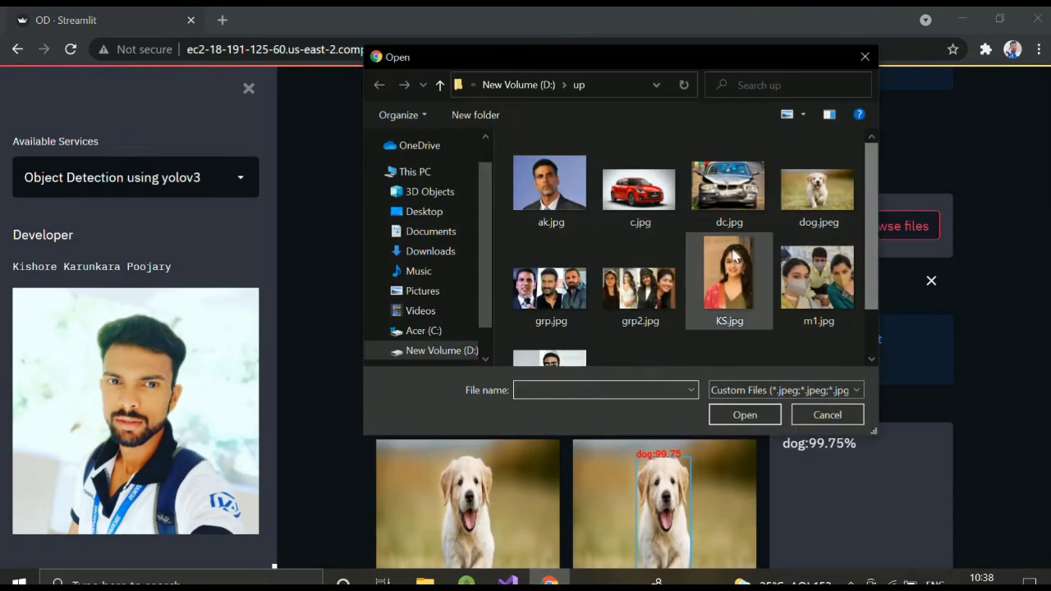
double_click(560, 277)
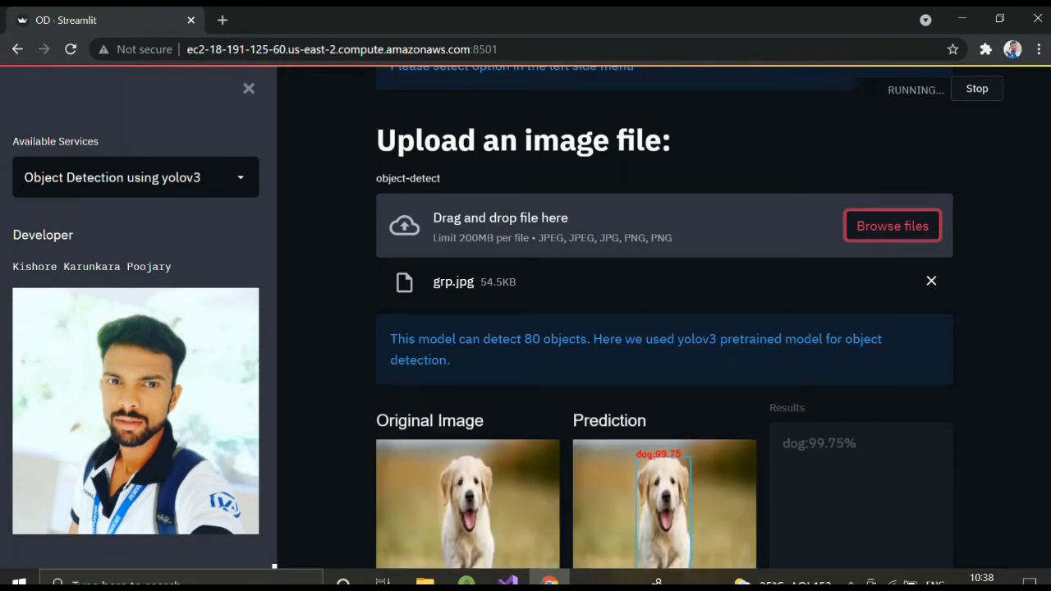
scroll(788, 362, down, 2)
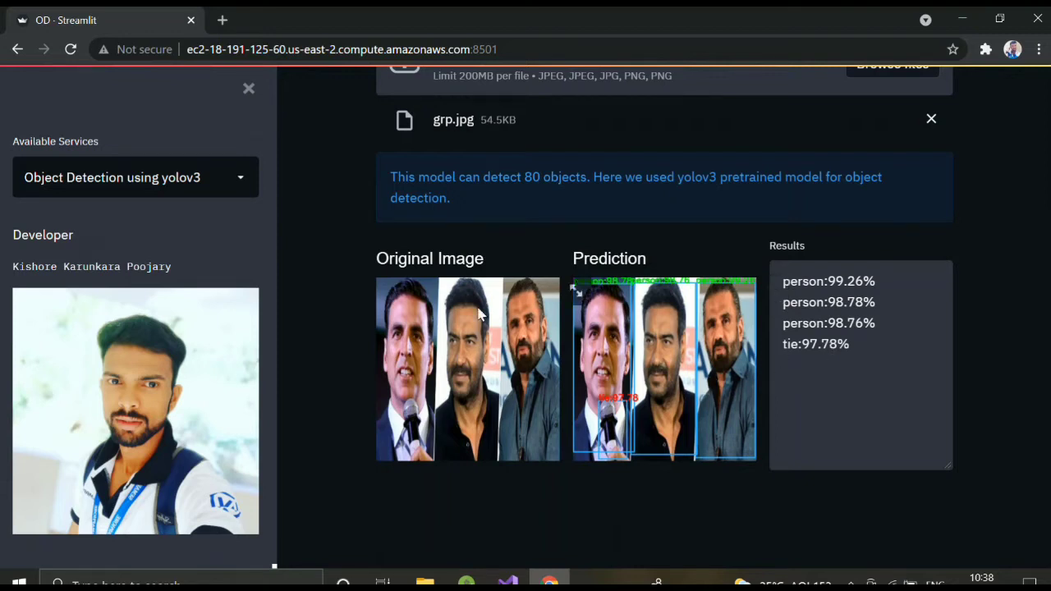
click(230, 181)
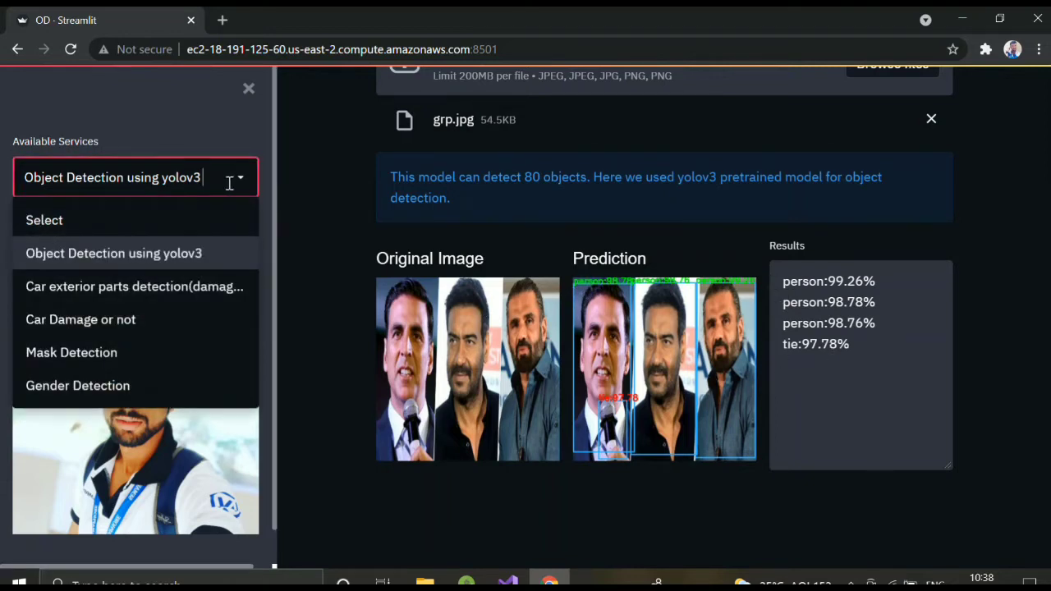
- Run Car exterior parts detection on c.jpg: windshield 99.84%, headlight 99.75%, front bumper 99.71%
click(146, 287)
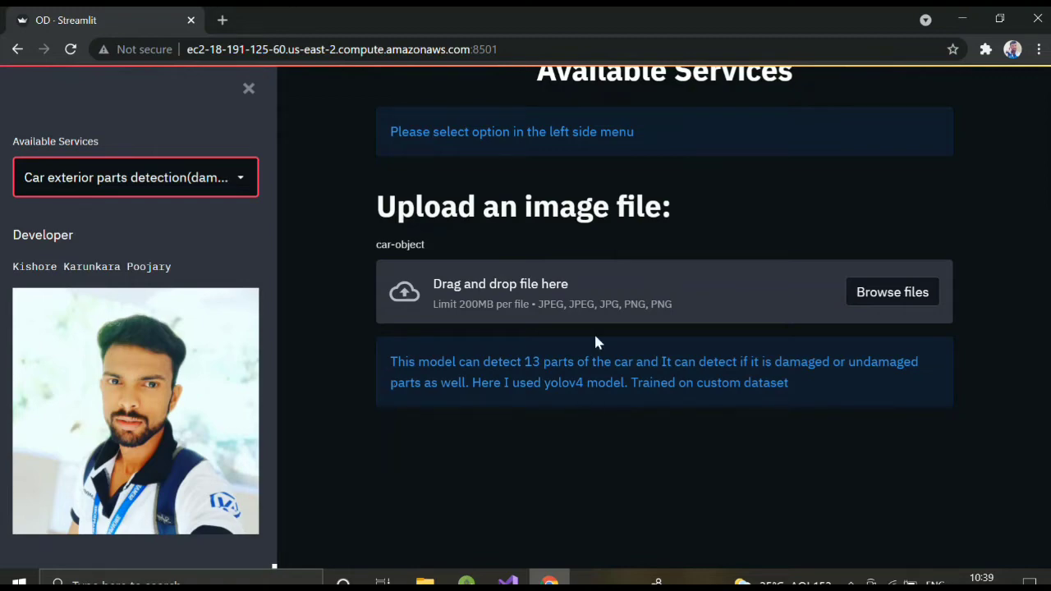
click(901, 293)
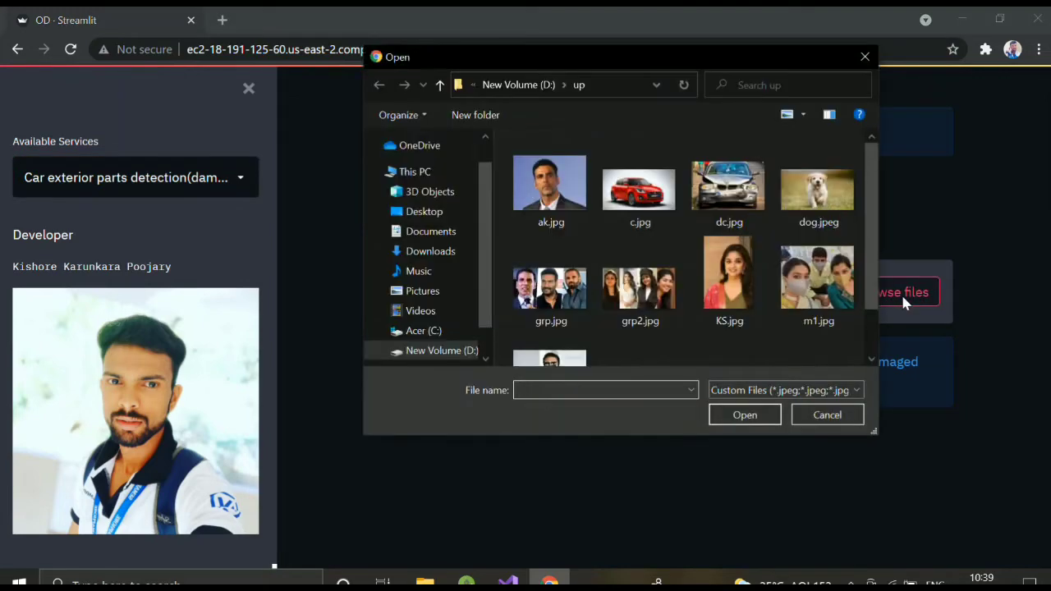
double_click(653, 169)
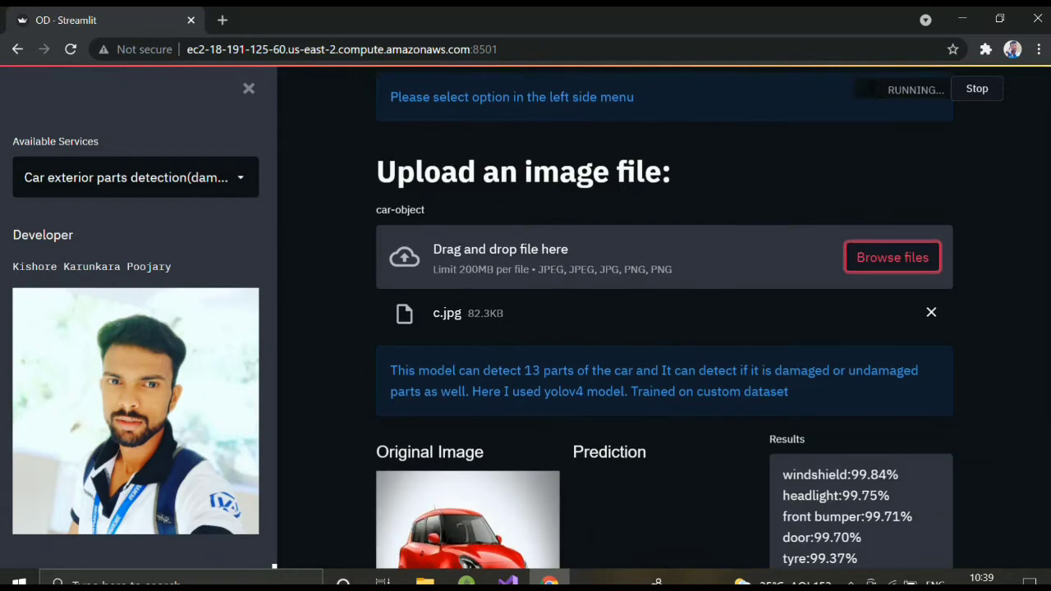
scroll(949, 542, down, 2)
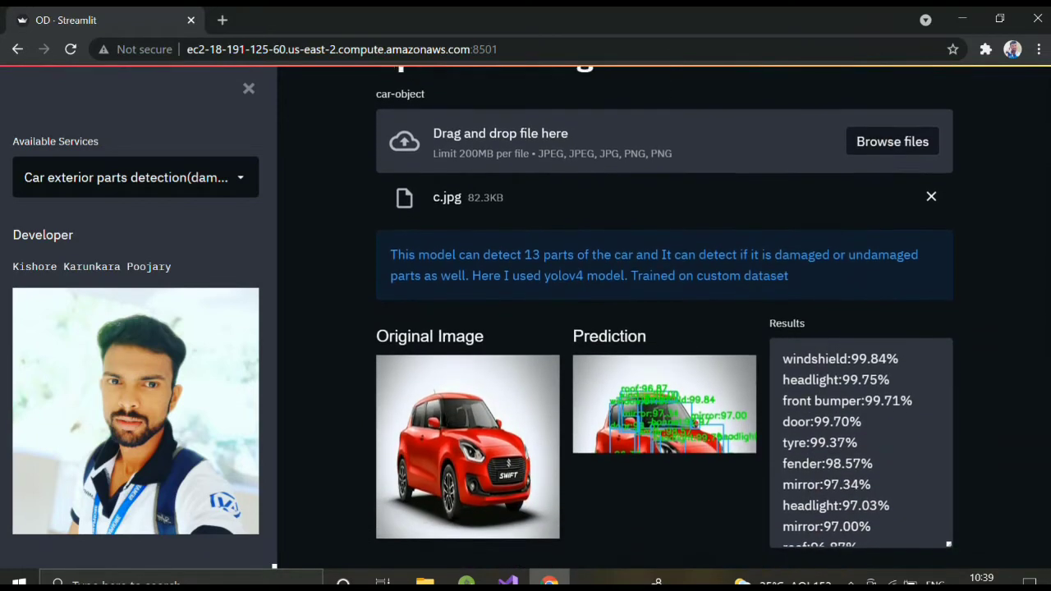
scroll(738, 427, down, 1)
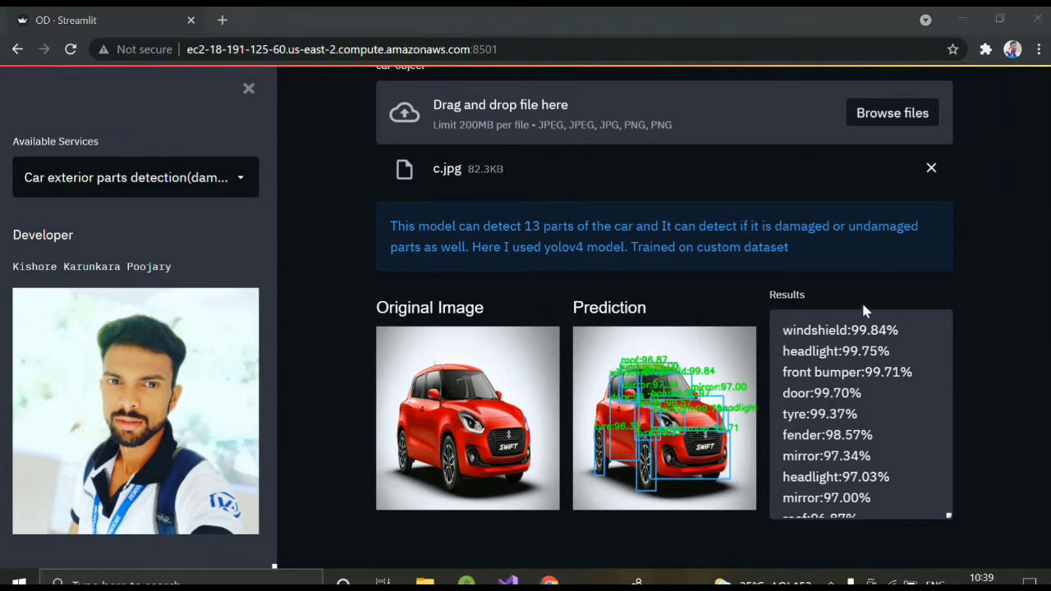
scroll(944, 246, up, 1)
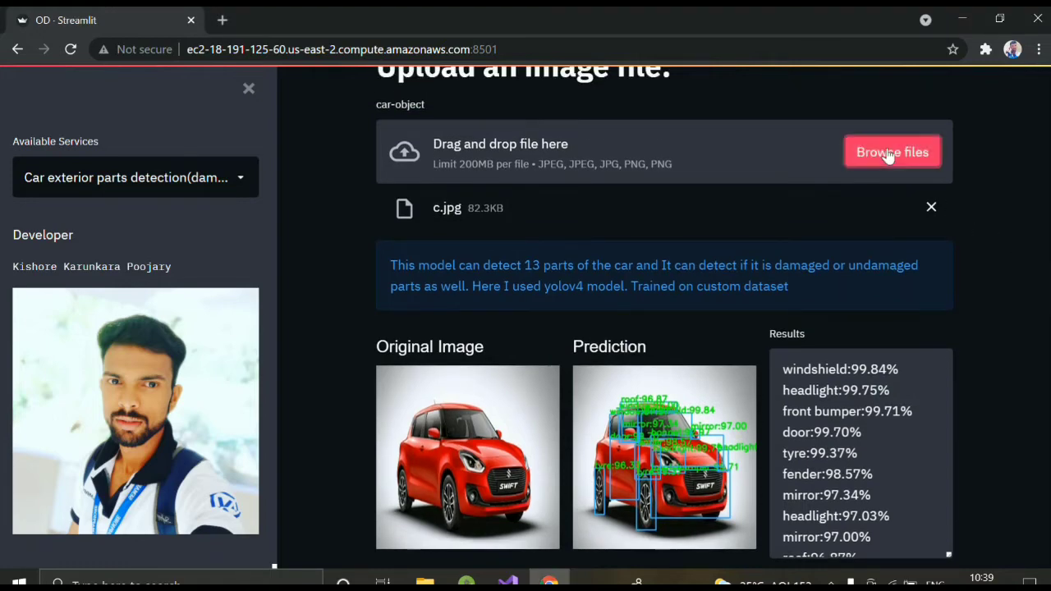
- Detect parts in dc.jpg and review all results, from damaged front bumper 99.77% to roof 91.12%
click(890, 153)
double_click(733, 189)
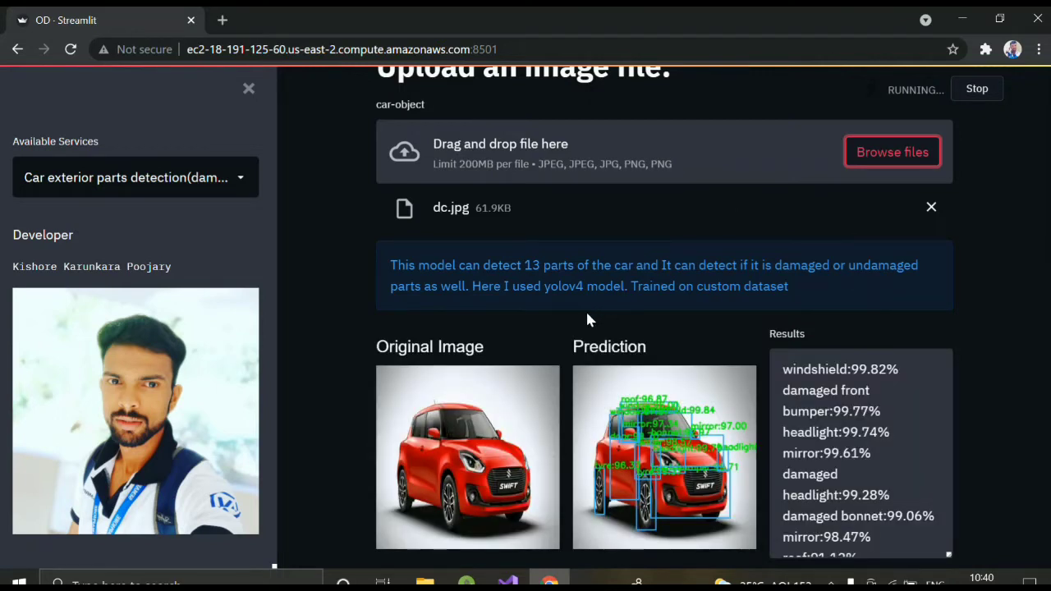
scroll(665, 312, down, 2)
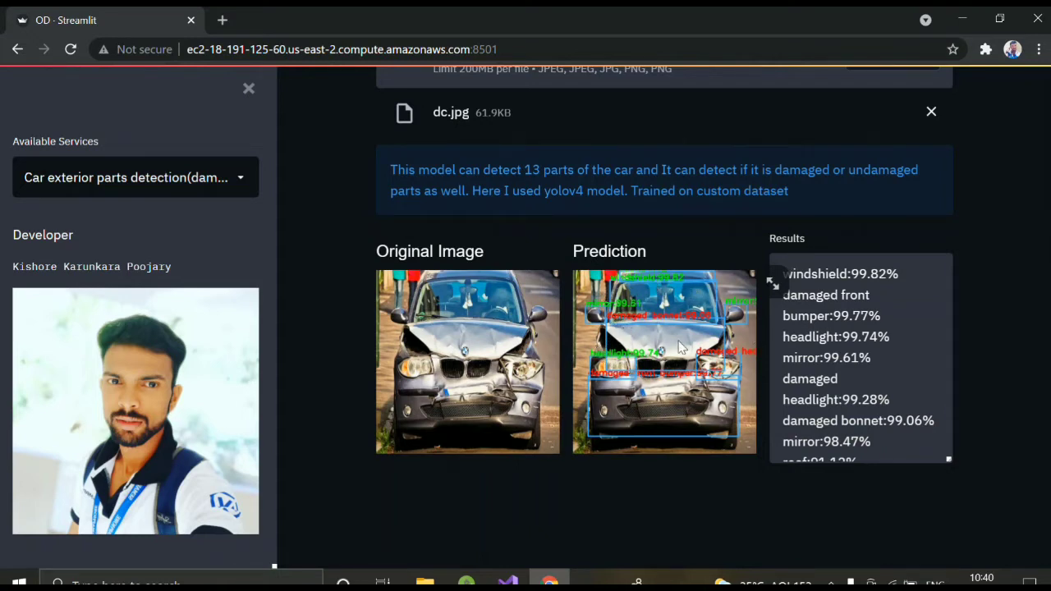
click(947, 329)
drag(947, 329, 947, 419)
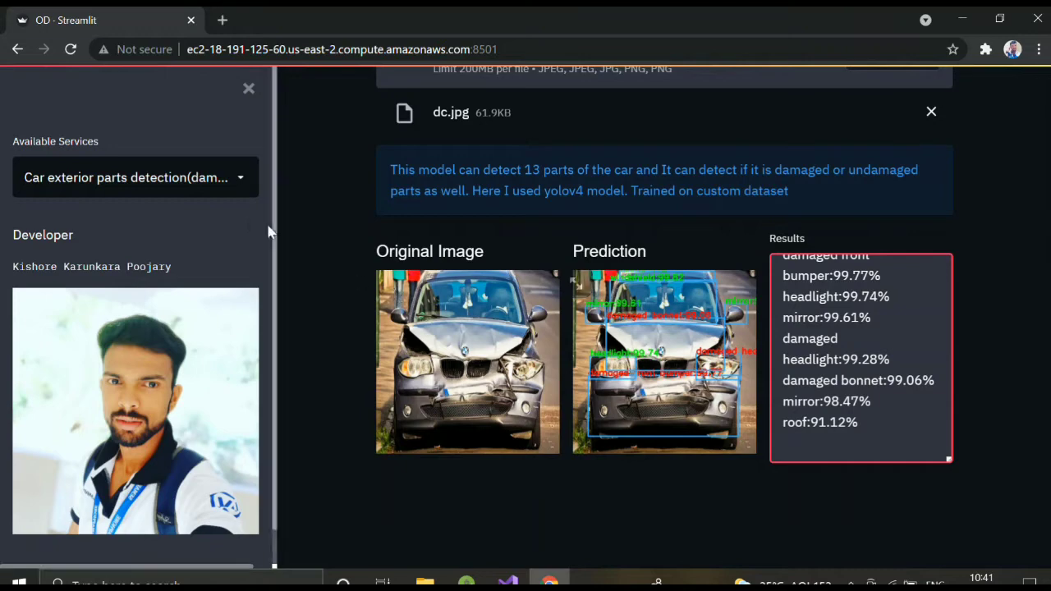
click(241, 180)
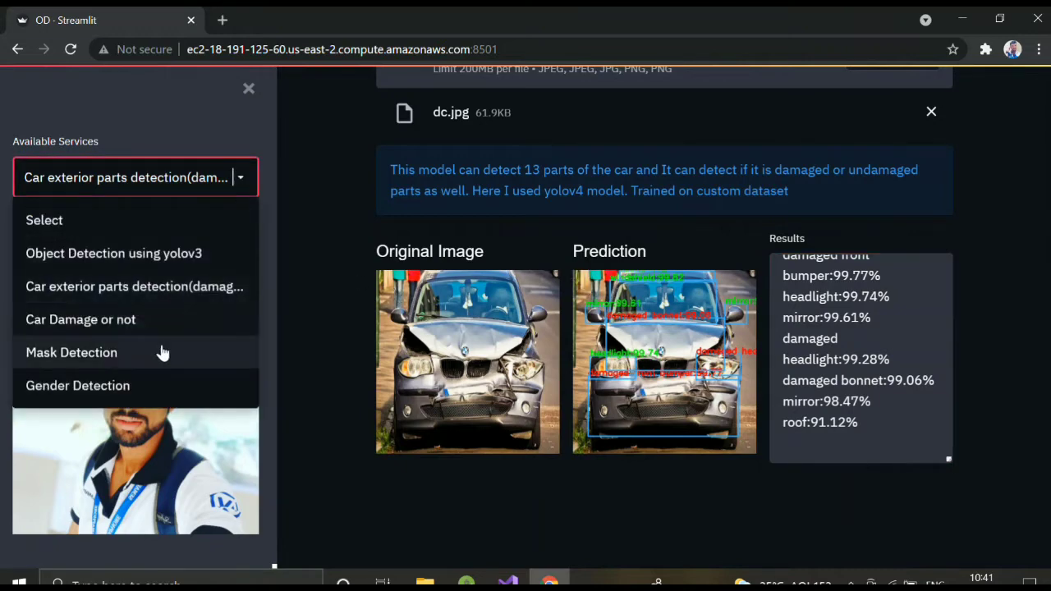
- Check c.jpg with Car Damage or not: a car, undamaged, accuracy 100
click(123, 321)
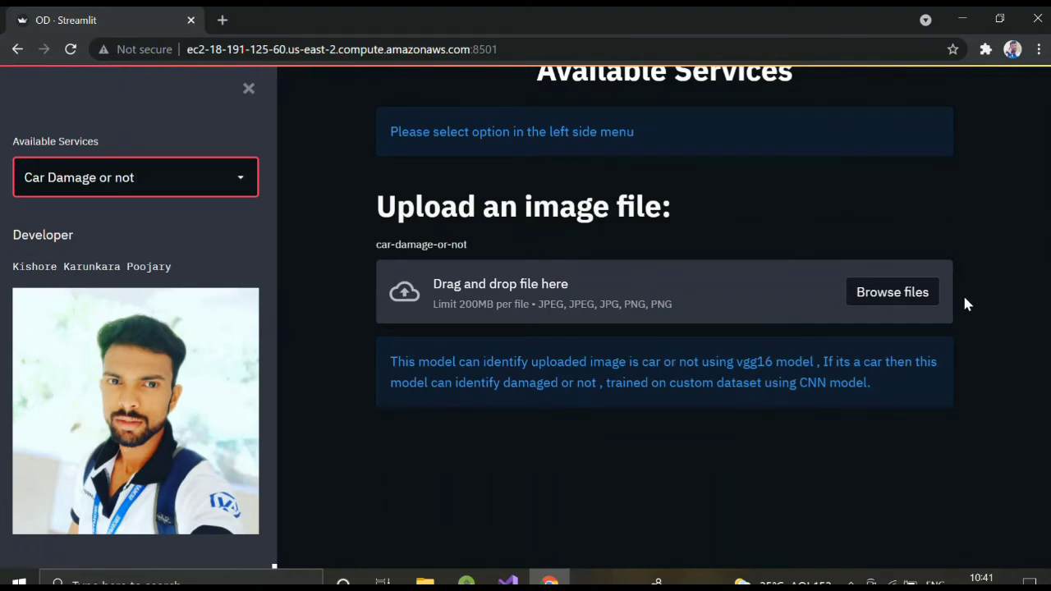
click(904, 296)
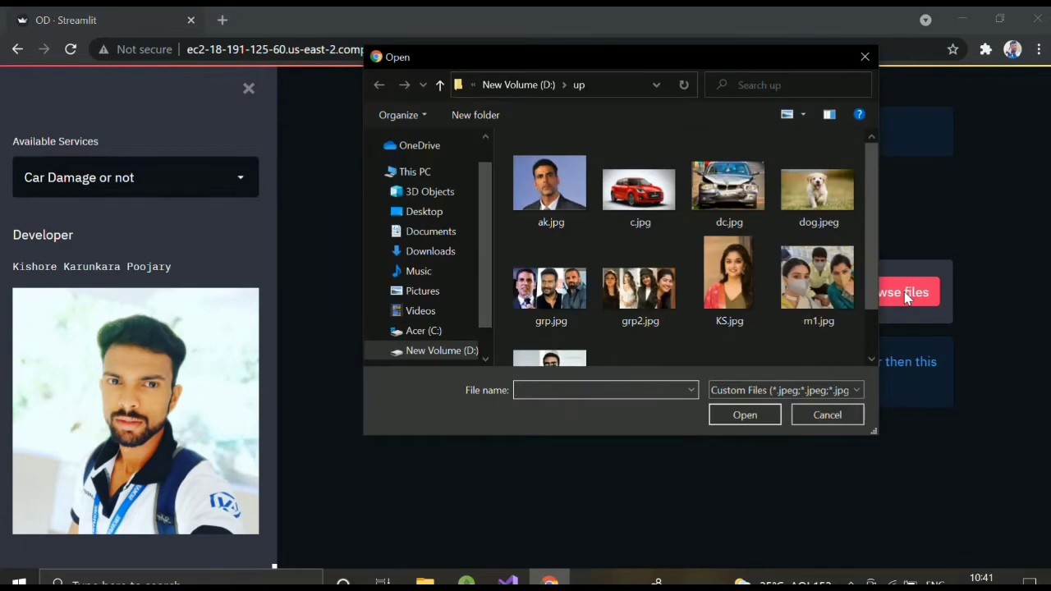
click(654, 197)
double_click(654, 197)
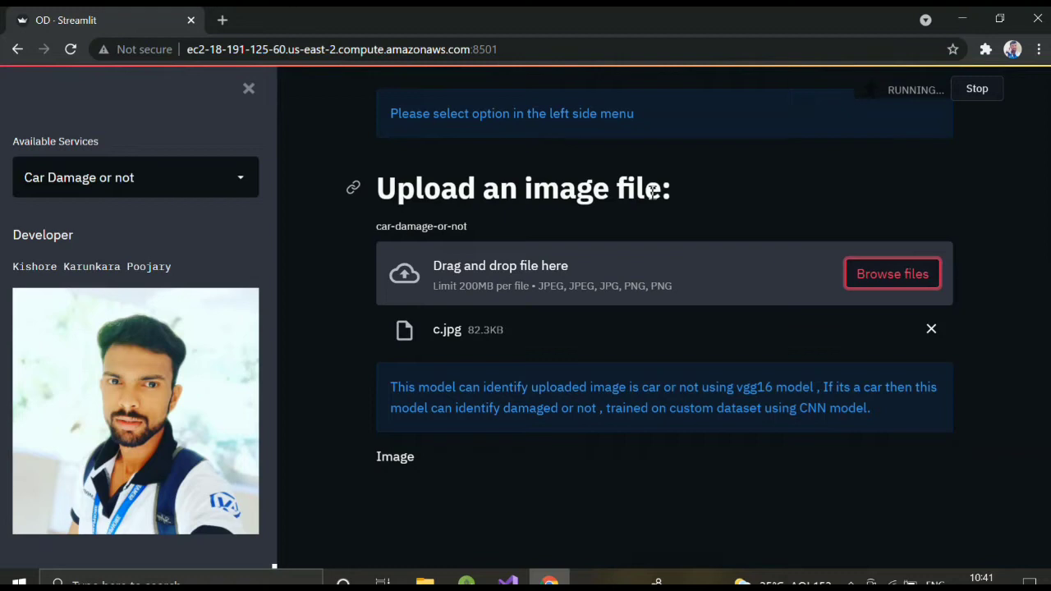
scroll(654, 191, down, 3)
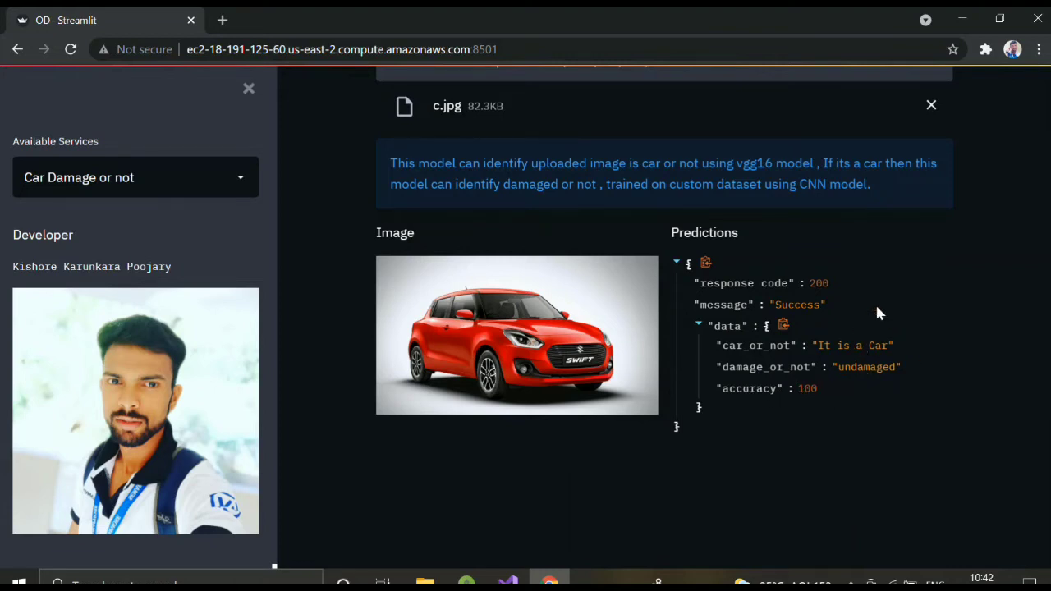
scroll(1043, 284, up, 1)
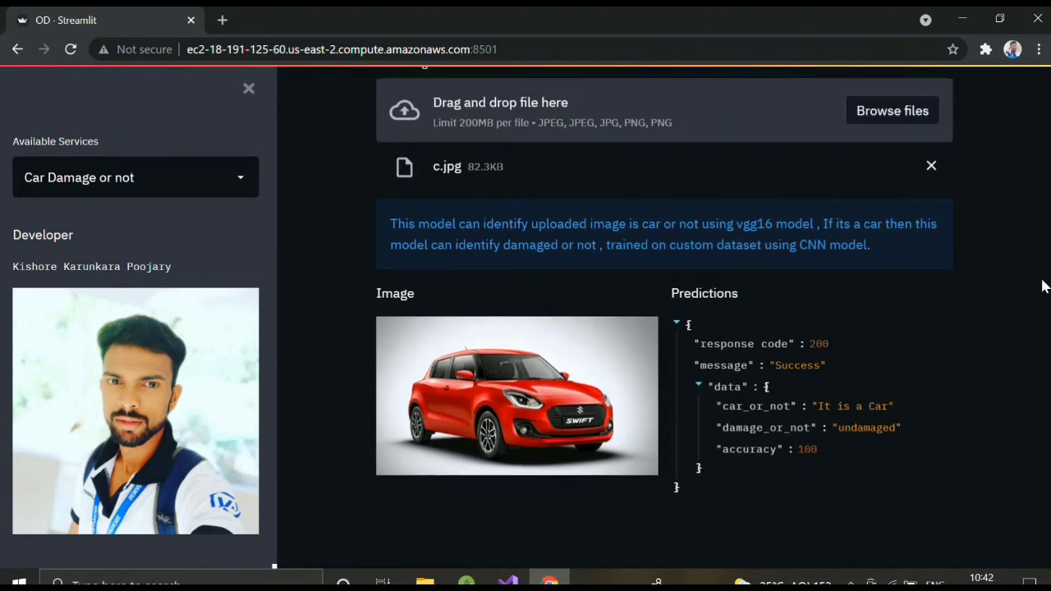
- Check dc.jpg for damage, getting 'It is a Car', damaged, accuracy 99.9
click(888, 113)
click(759, 158)
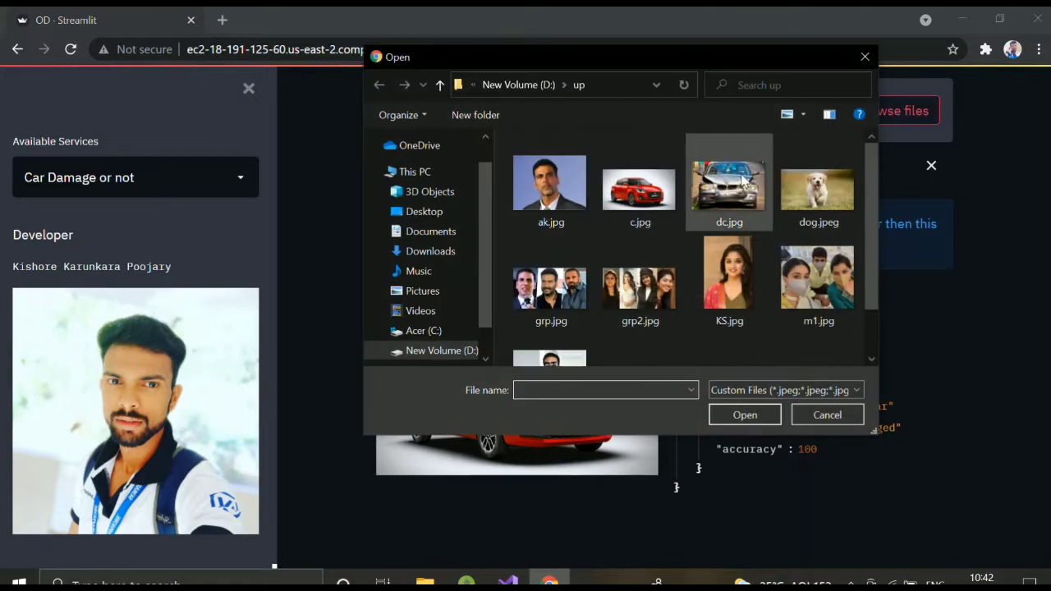
double_click(740, 172)
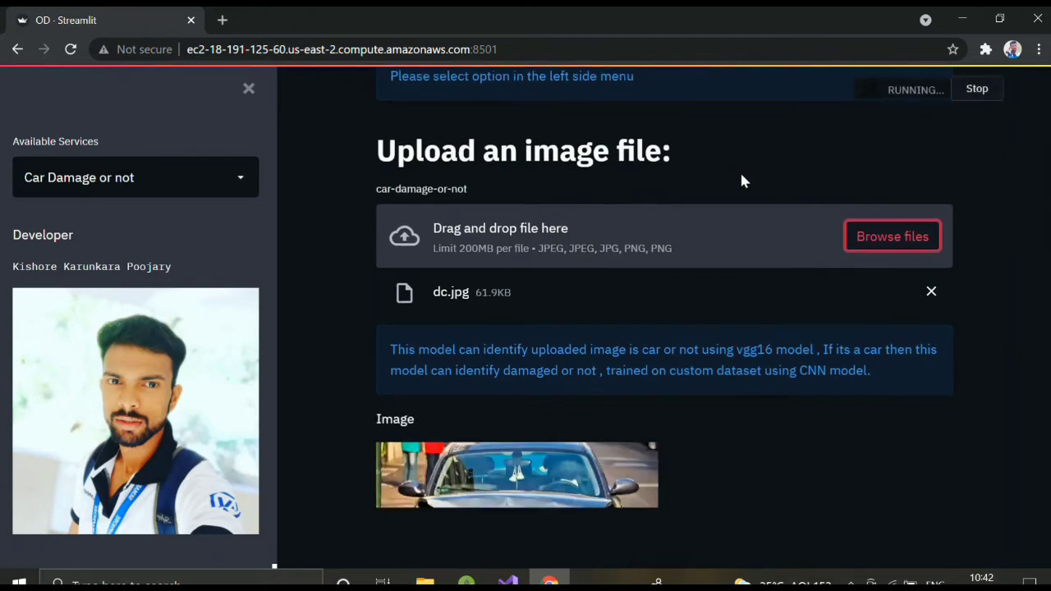
scroll(892, 237, down, 2)
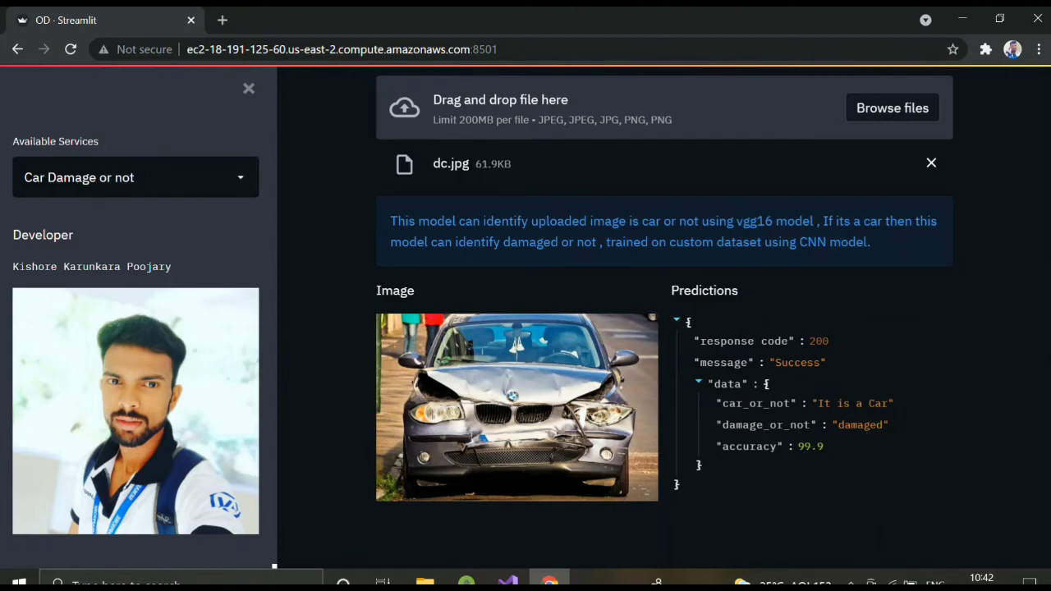
scroll(664, 328, down, 2)
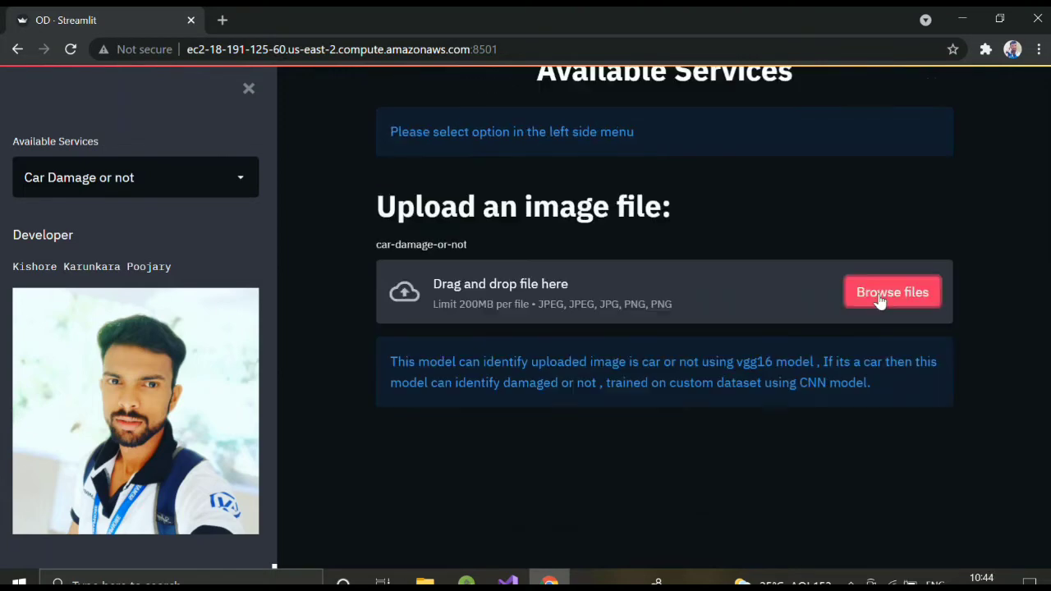
- Check portrait ak.jpg for damage, which returns 'Not a Car' with empty damage and accuracy
click(882, 293)
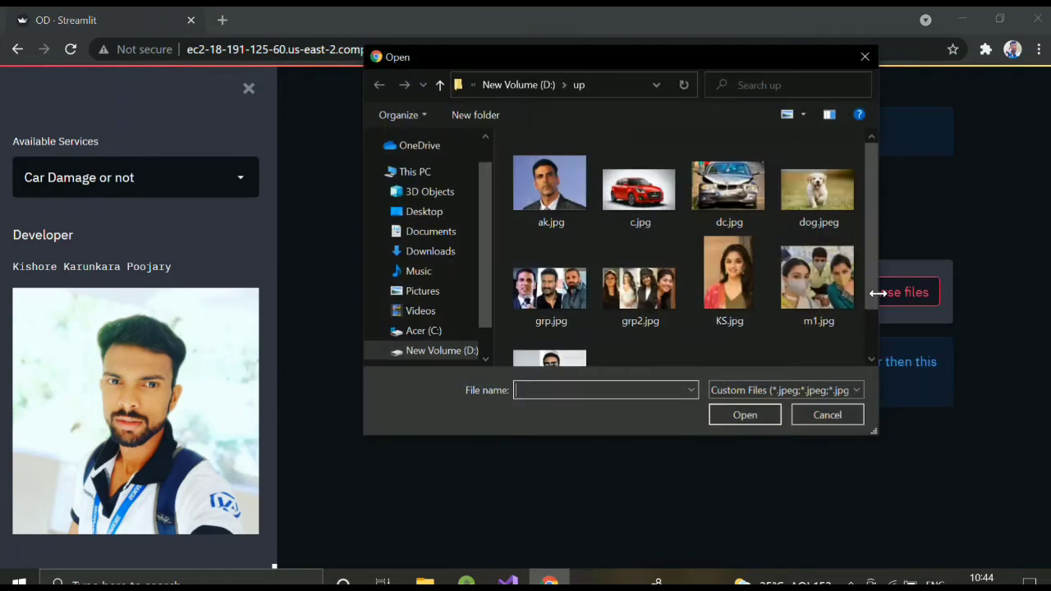
double_click(514, 186)
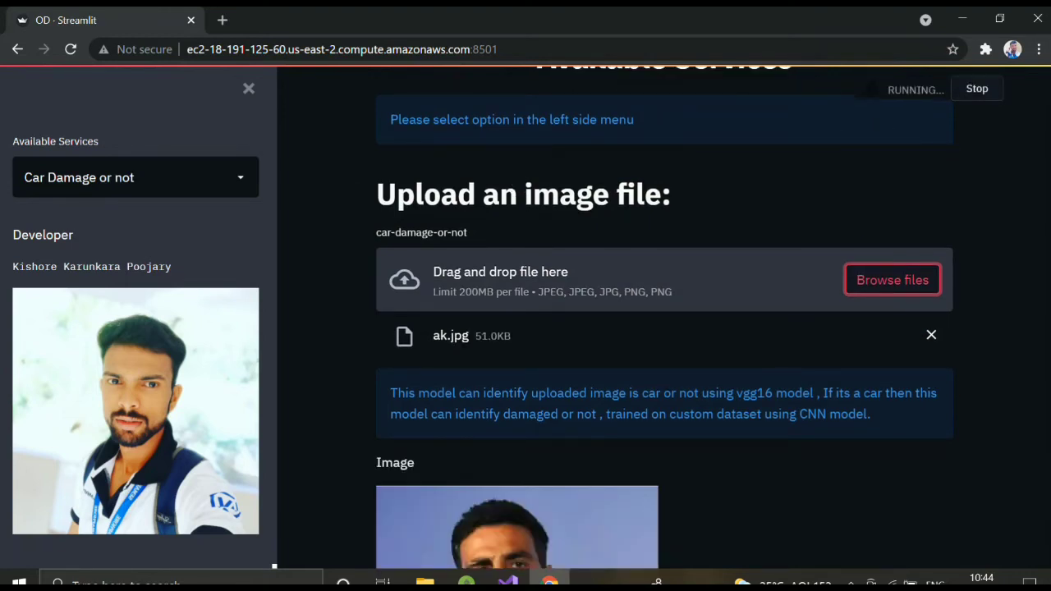
drag(1047, 206, 980, 235)
scroll(980, 235, down, 2)
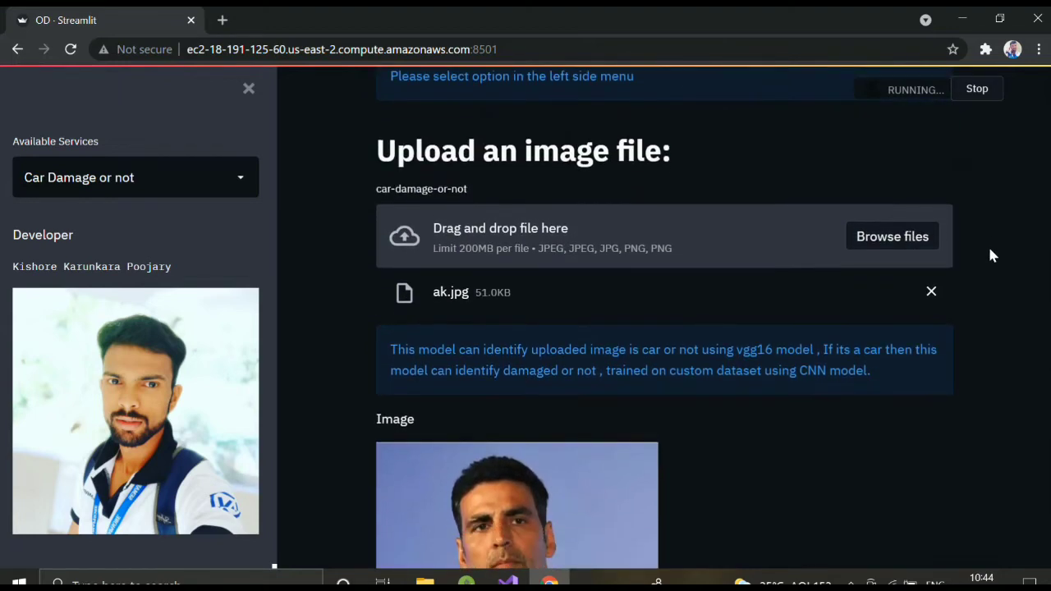
scroll(1022, 317, down, 1)
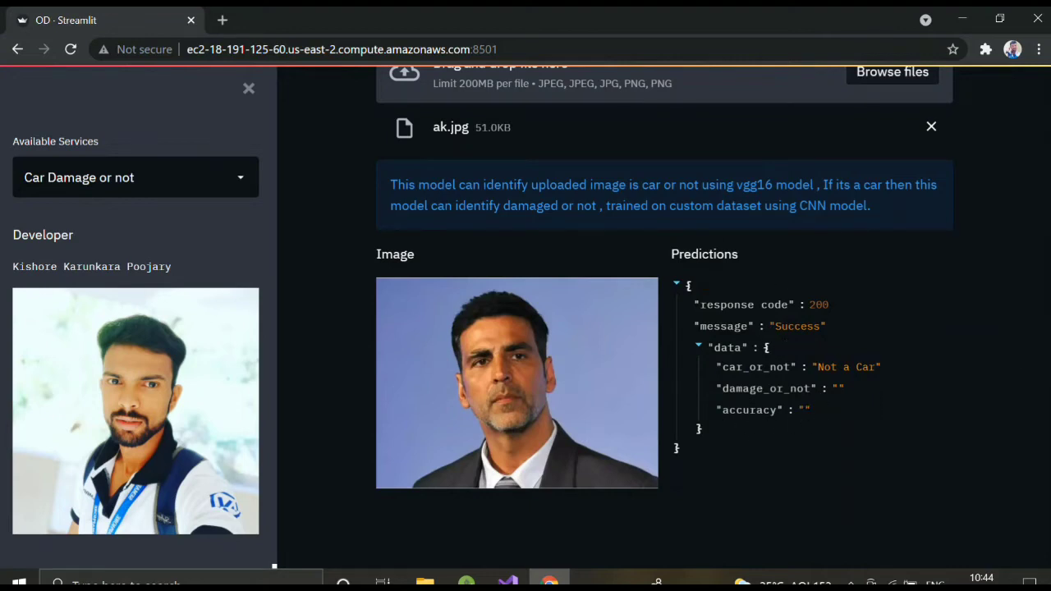
scroll(1049, 356, up, 1)
scroll(1049, 357, up, 1)
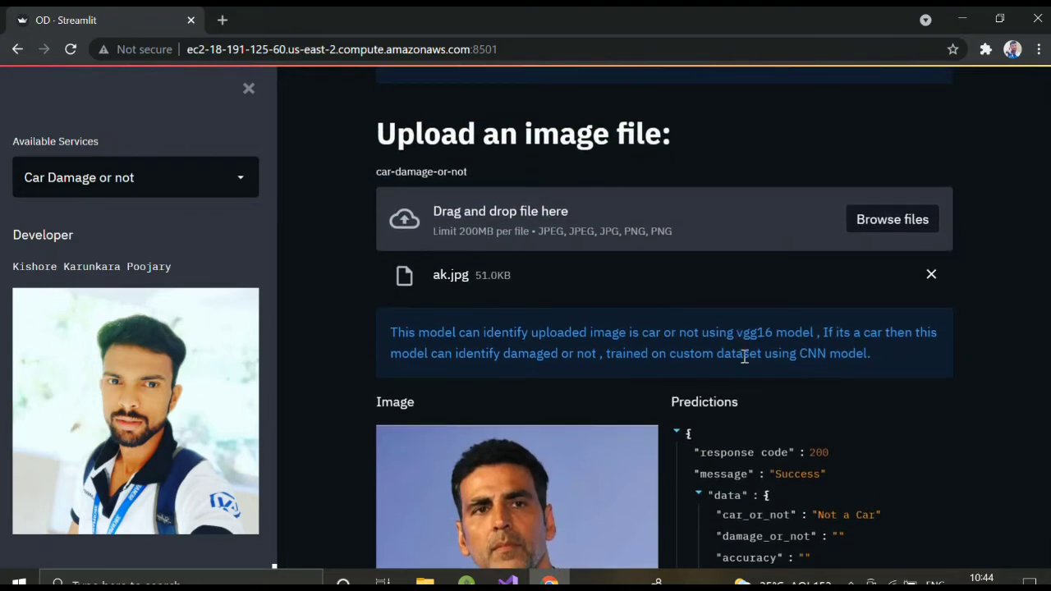
- Run Mask Detection on ak.jpg (No Mask at 100.00%), then upload grp.jpg
click(227, 178)
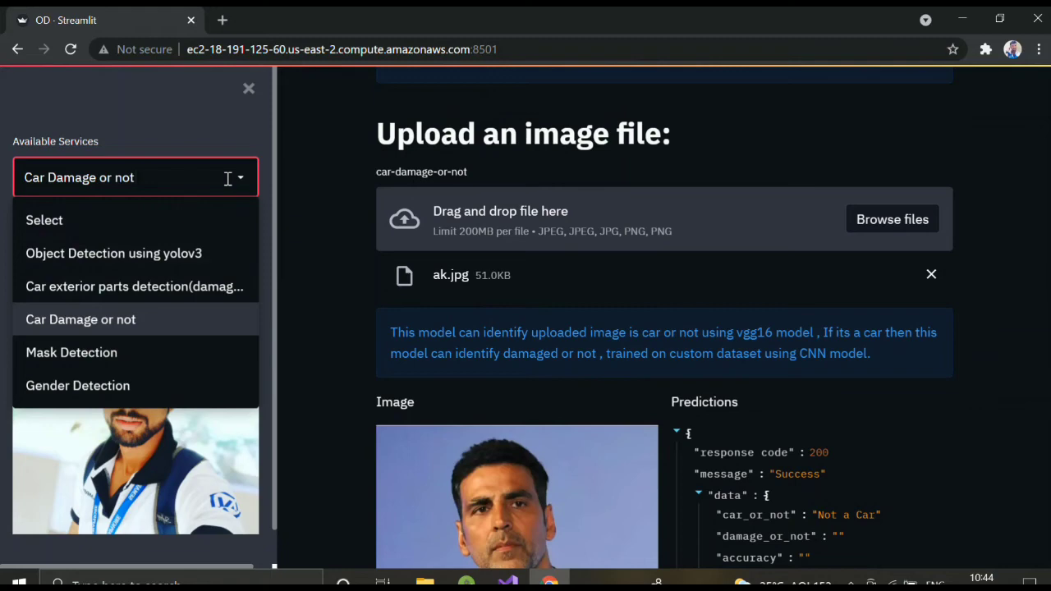
click(127, 353)
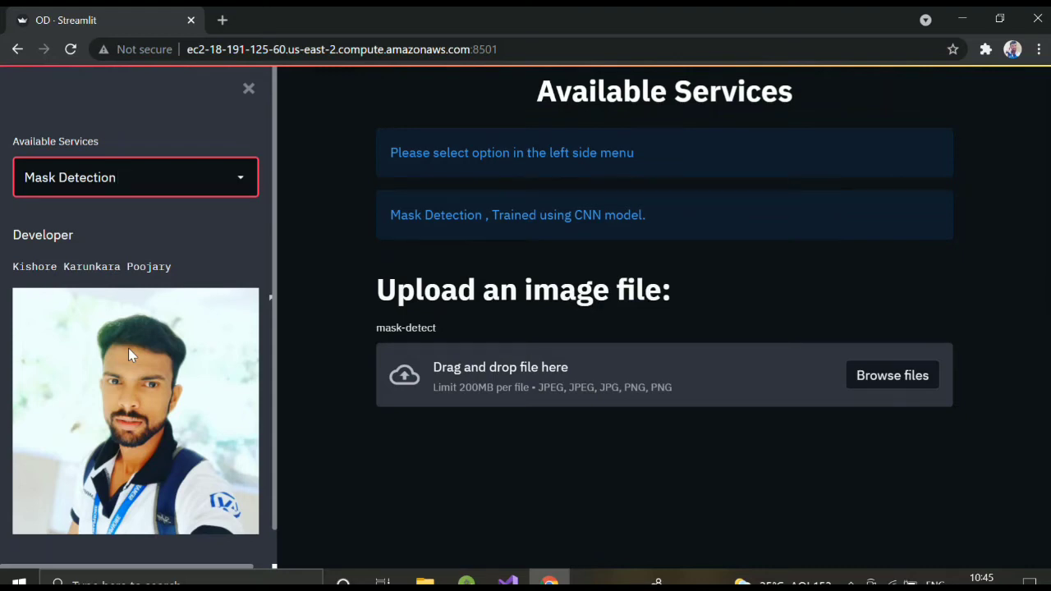
click(902, 375)
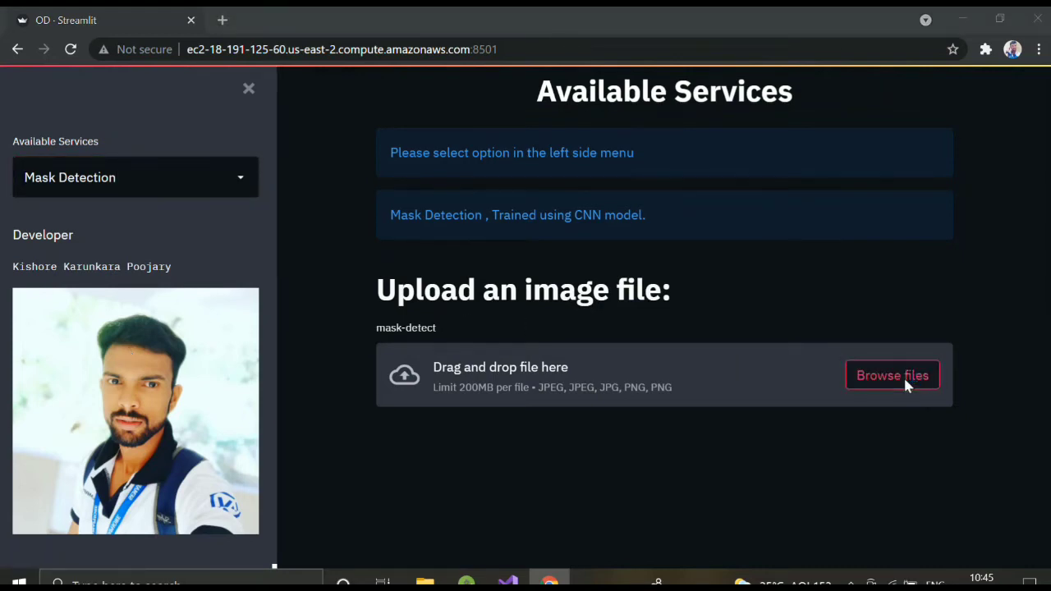
double_click(556, 204)
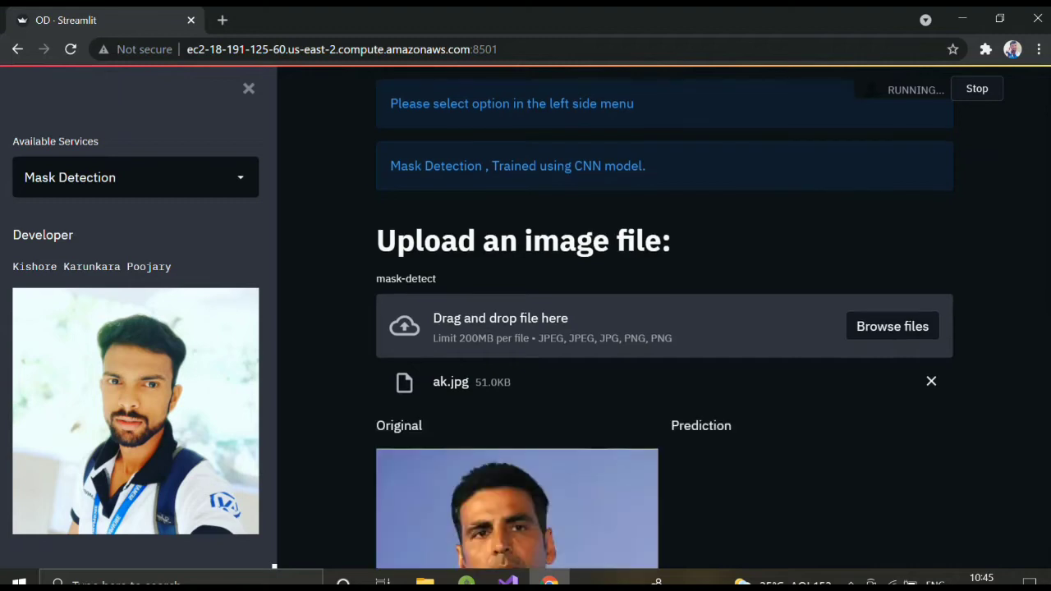
scroll(907, 474, down, 2)
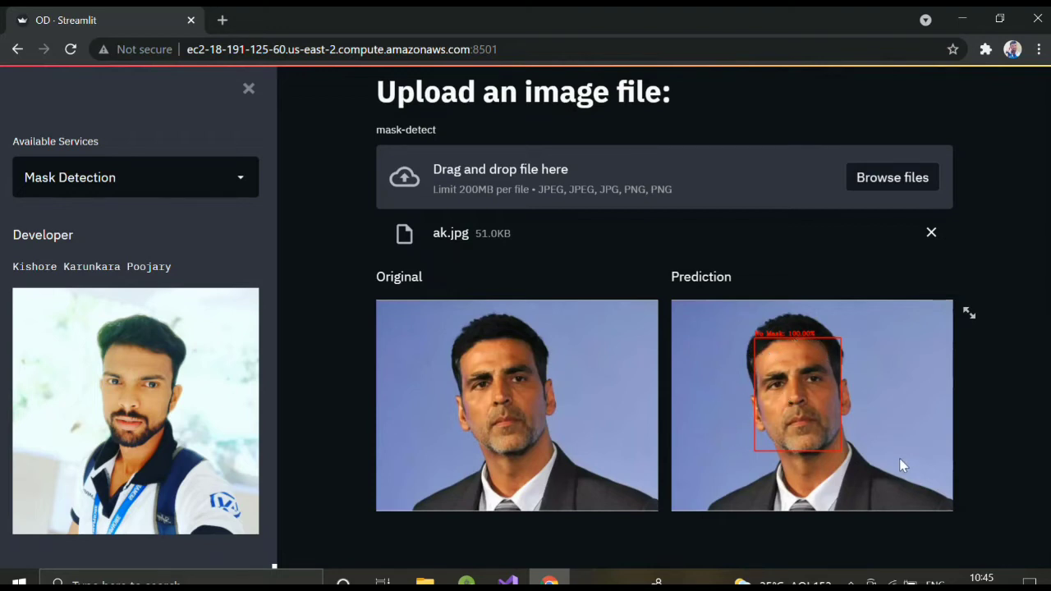
click(880, 192)
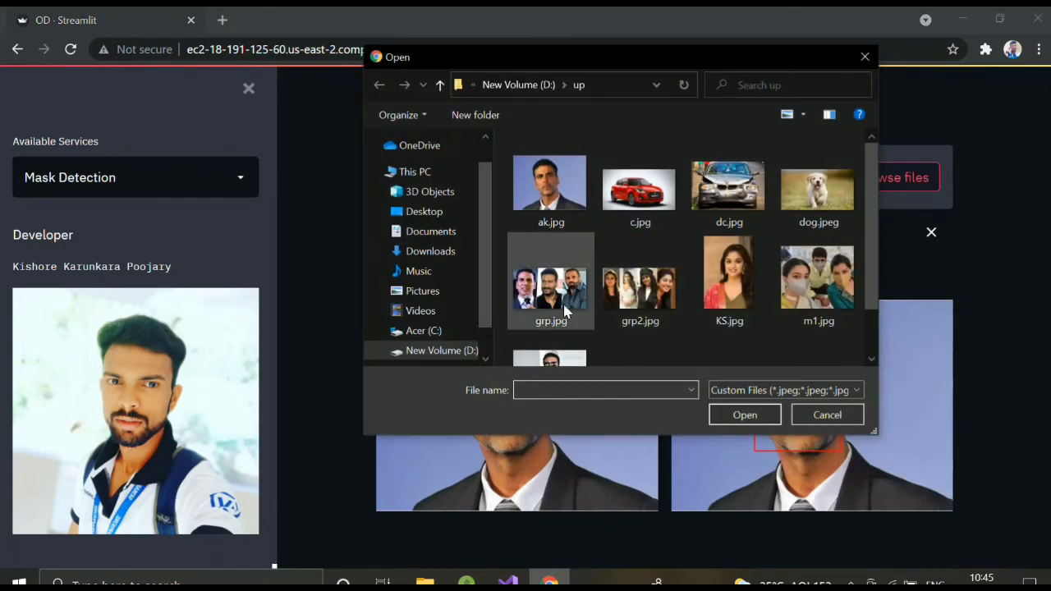
double_click(558, 304)
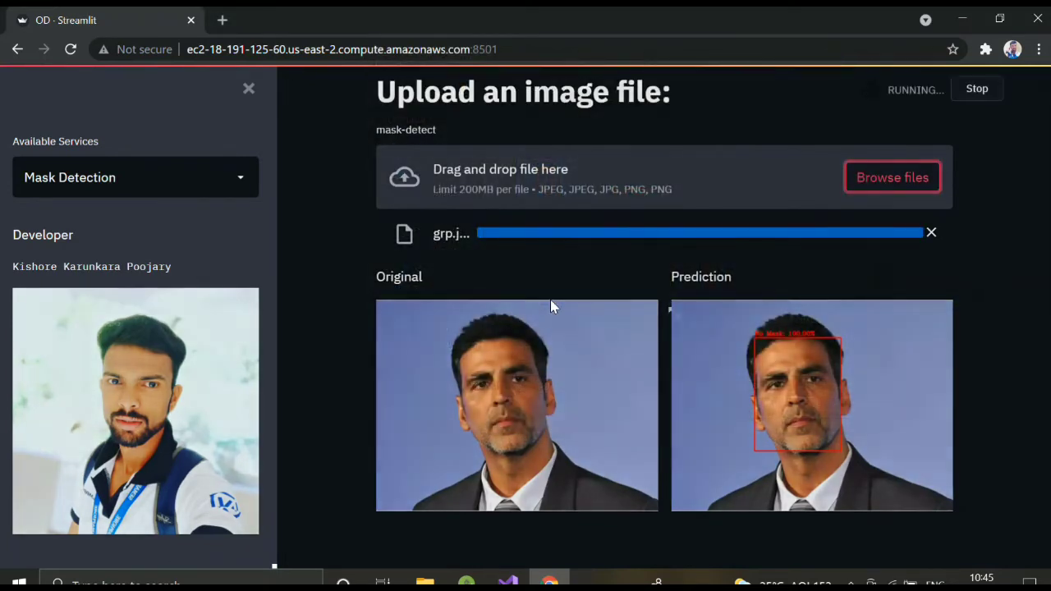